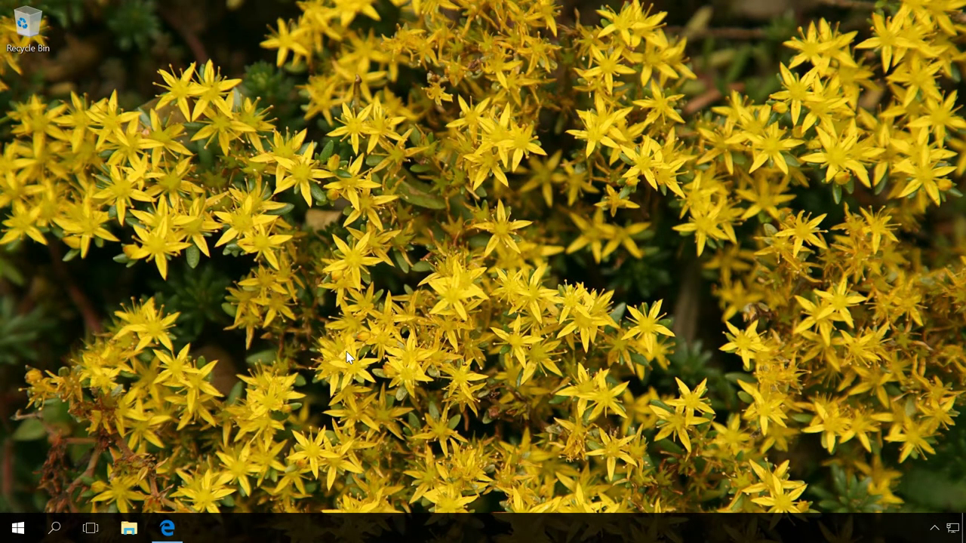
Open the reliability history from the Maintenance section of Control Panel's Security and Maintenance settings
left_click(55, 530)
type("cont")
left_click(146, 165)
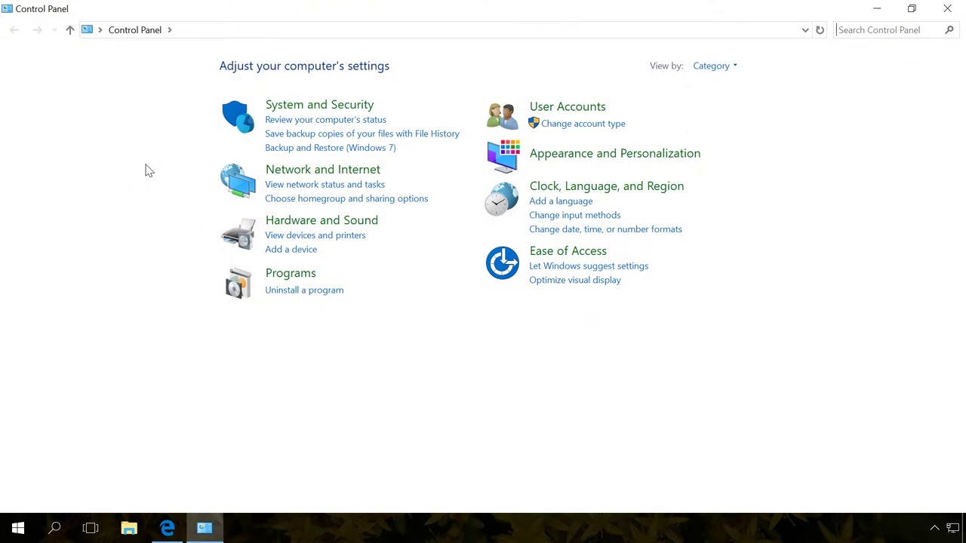
left_click(297, 107)
left_click(252, 67)
left_click(607, 151)
left_click(335, 284)
Move the reliability chart back to earlier dates and inspect the events for 6/13/2017, 6/17/2017 and 6/20/2017
left_click(15, 219)
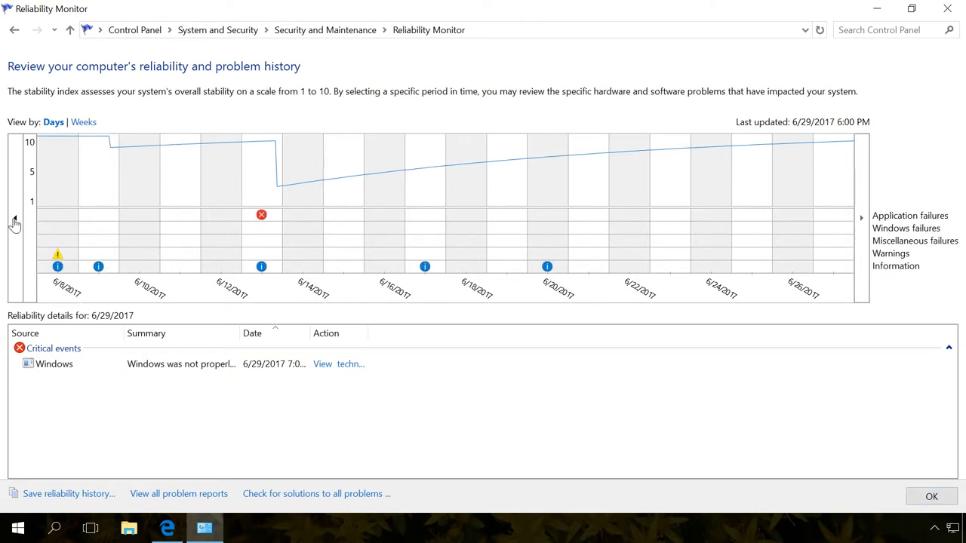
left_click(253, 232)
left_click(425, 222)
left_click(549, 221)
left_click(270, 236)
Check for solutions to all recorded problems from the reliability history
right_click(62, 368)
left_click(419, 498)
left_click(369, 495)
left_click(575, 279)
View the details of two events listed for 6/13/2017 and close the reliability history
double_click(85, 365)
left_click(15, 33)
double_click(68, 472)
left_click(14, 31)
left_click(950, 9)
left_click(949, 9)
Reopen Control Panel and switch it from the category view to an icon view of all items
left_click(52, 530)
type("con")
left_click(154, 166)
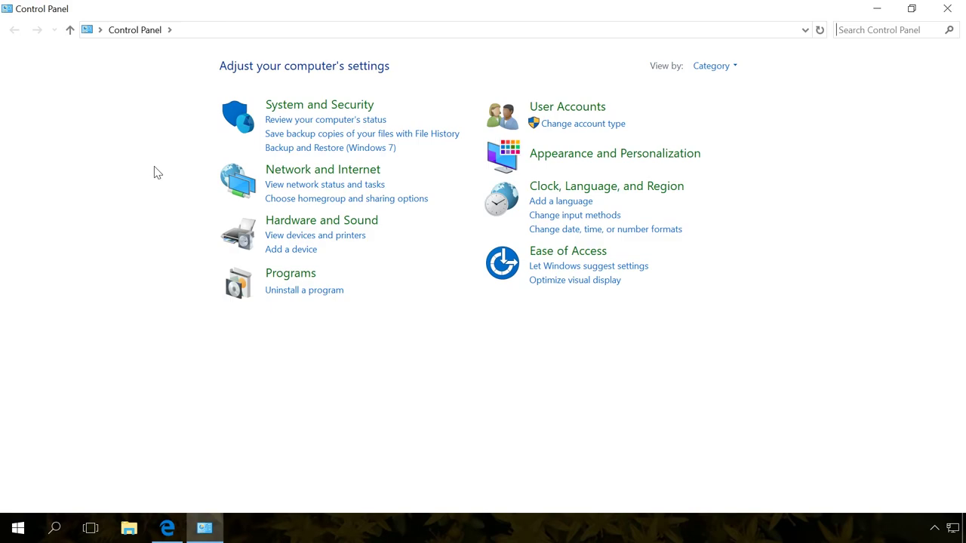
left_click(706, 66)
left_click(717, 120)
Open Event Viewer from Administrative Tools and maximize its window
left_click(81, 117)
double_click(186, 160)
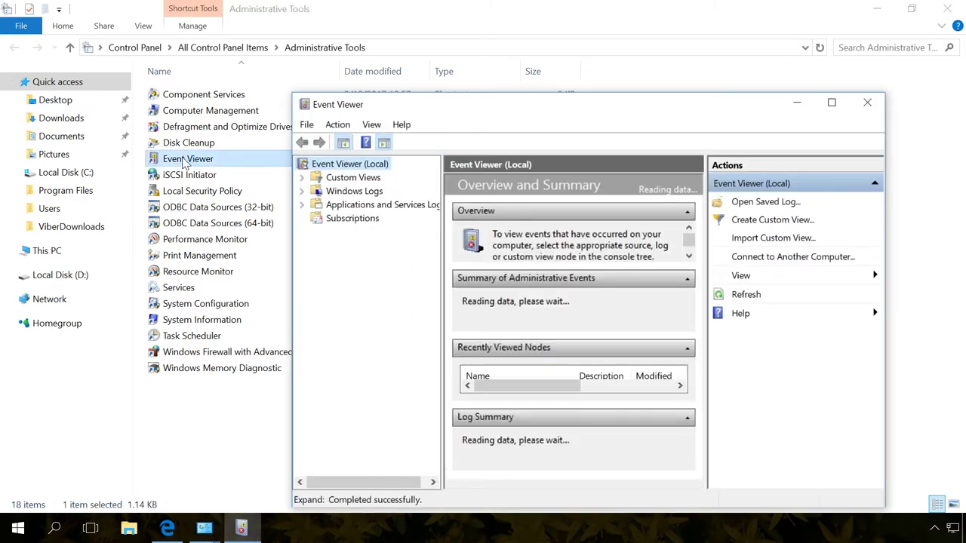
left_click(832, 103)
Open the System log under Windows Logs, enlarge the details pane and examine the Service Control Manager error
left_click(9, 93)
left_click_drag(776, 106, 776, 115)
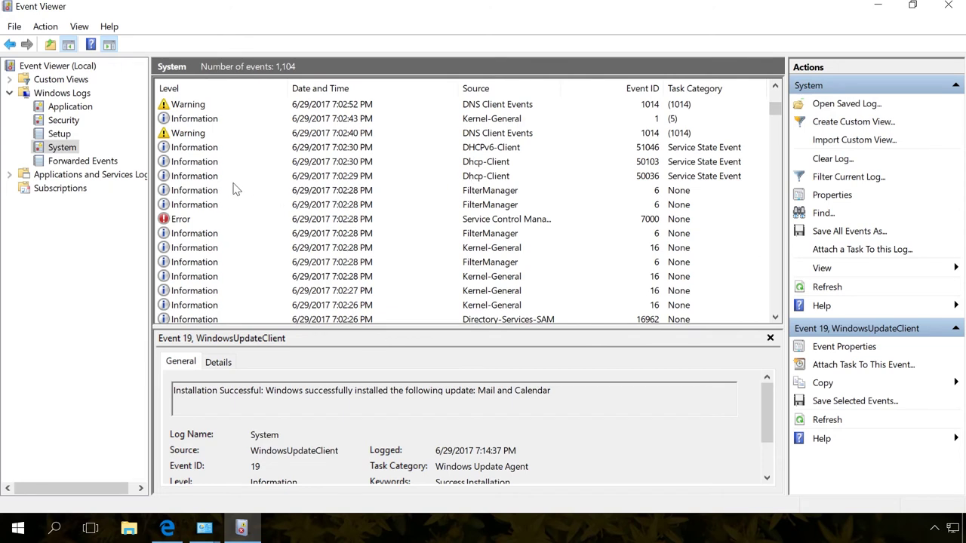
left_click(191, 221)
left_click_drag(223, 326, 218, 284)
left_click(202, 221)
left_click(188, 135)
View the properties of the critical Kernel-Power event 41 in the System log and close them
scroll(189, 136, "down", 10)
left_click(185, 207)
double_click(185, 206)
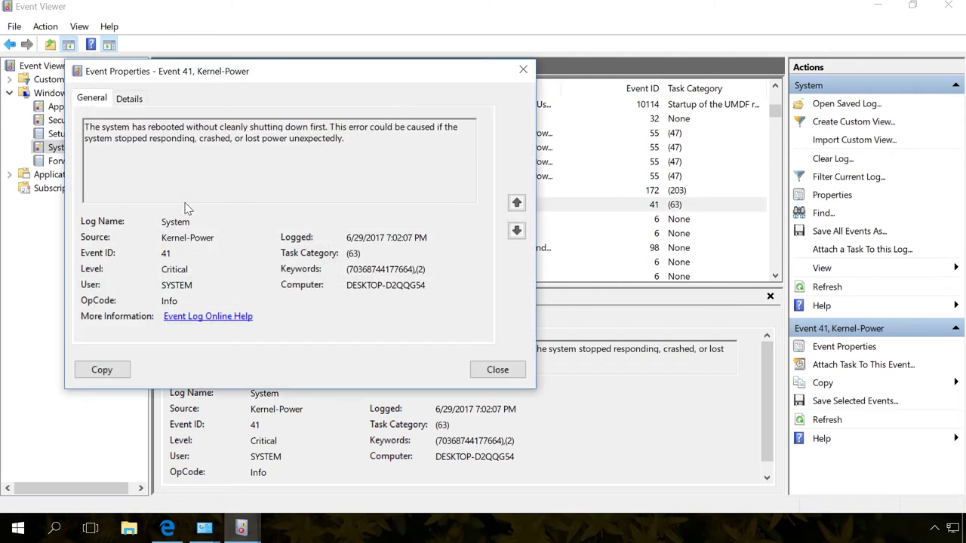
left_click(498, 369)
Examine the EventLog error 6008 and the Disk error 7 from 6/20/2017 7:47:47 PM in the System log
scroll(509, 210, "down", 5)
scroll(504, 207, "down", 2)
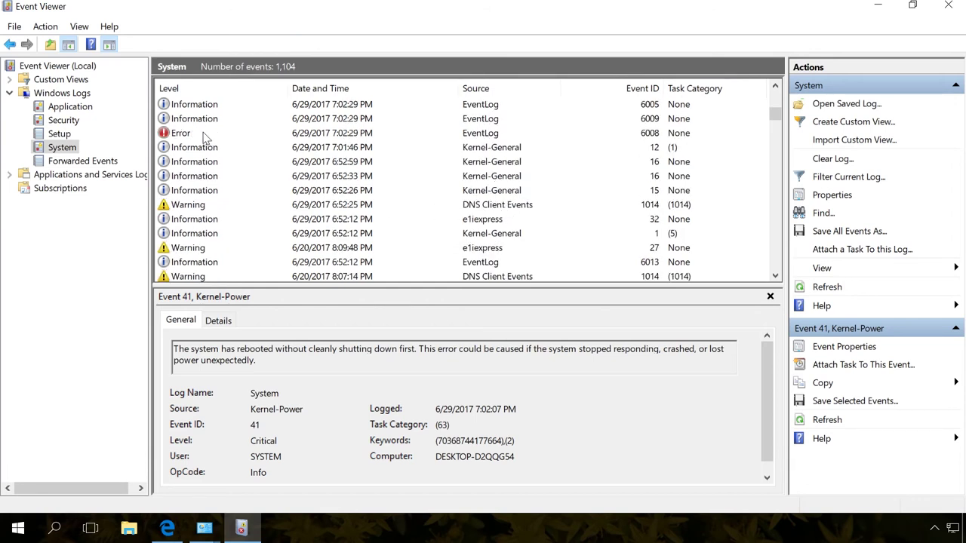
left_click(204, 134)
scroll(204, 138, "down", 4)
left_click(196, 134)
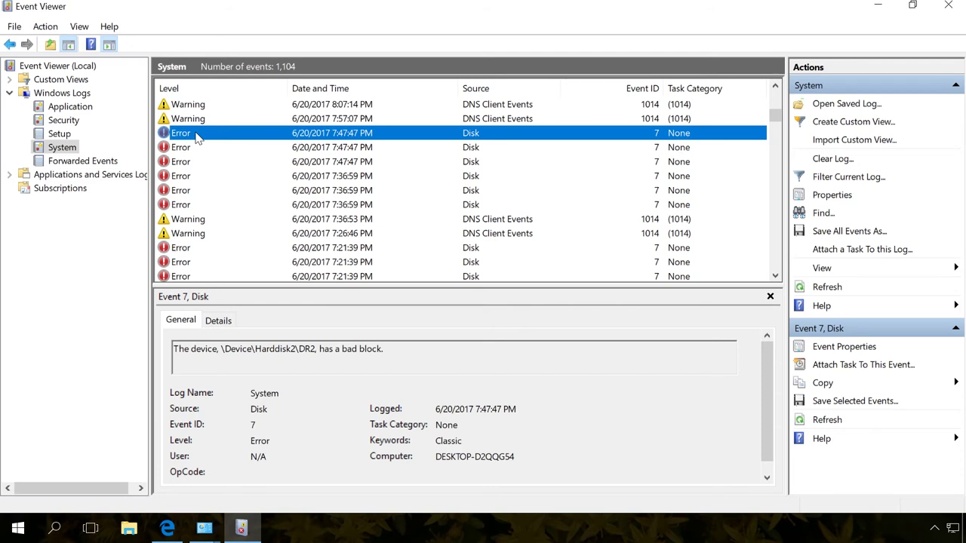